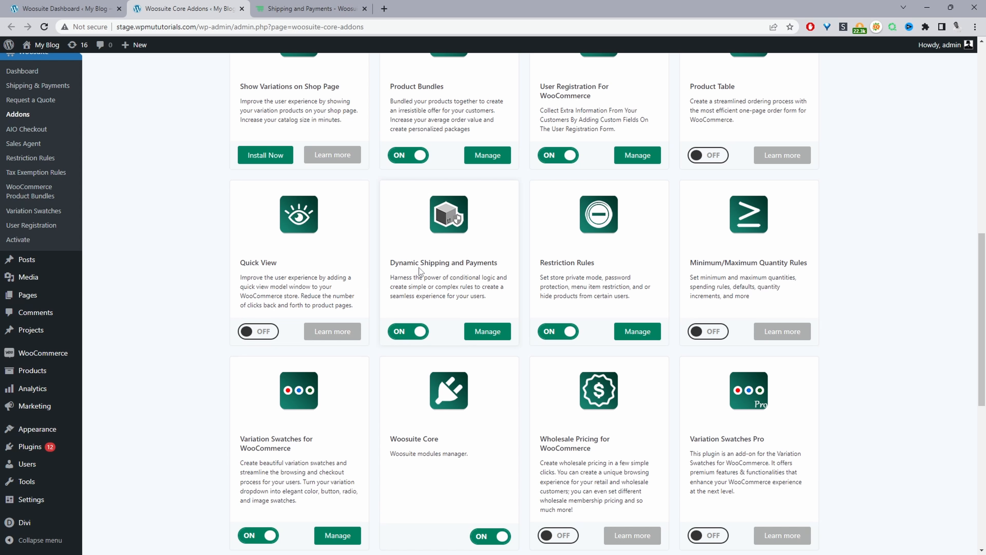
Open the Canon EOS 5D Mark III product for editing from the store's product list in a new tab.
{"action": "left_click_drag", "start_coordinate": [419, 263], "coordinate": [483, 263]}
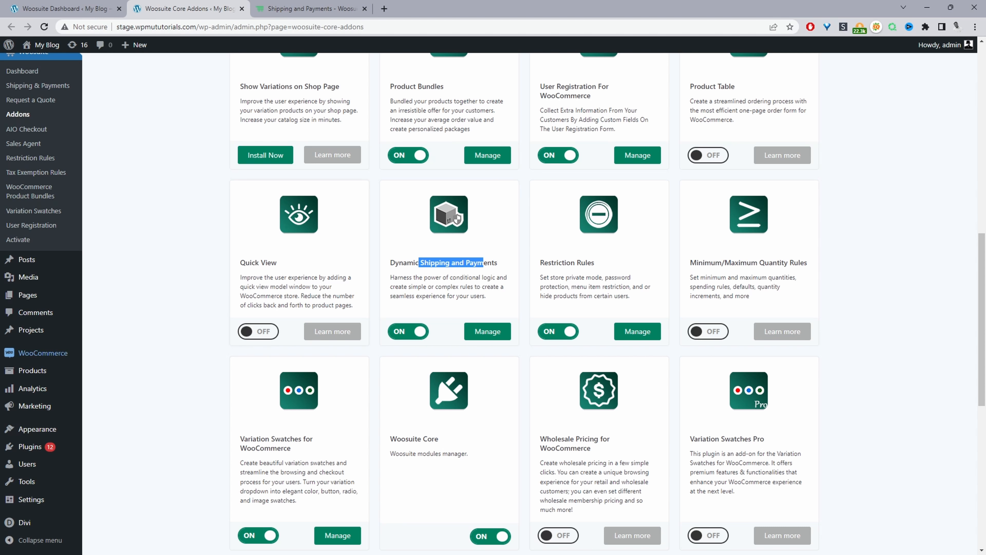
{"action": "mouse_move", "coordinate": [50, 372]}
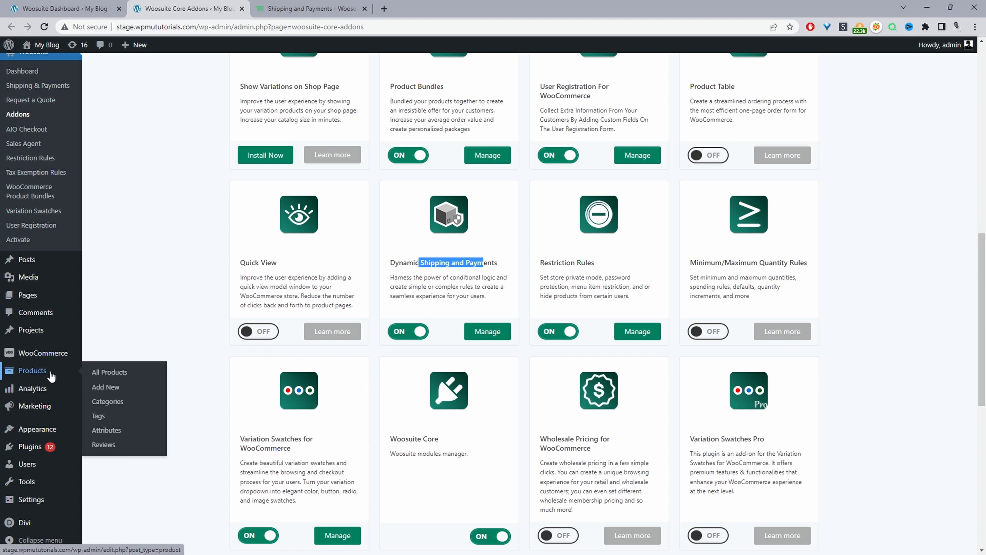
{"action": "middle_click", "coordinate": [93, 372]}
{"action": "left_click", "coordinate": [275, 11]}
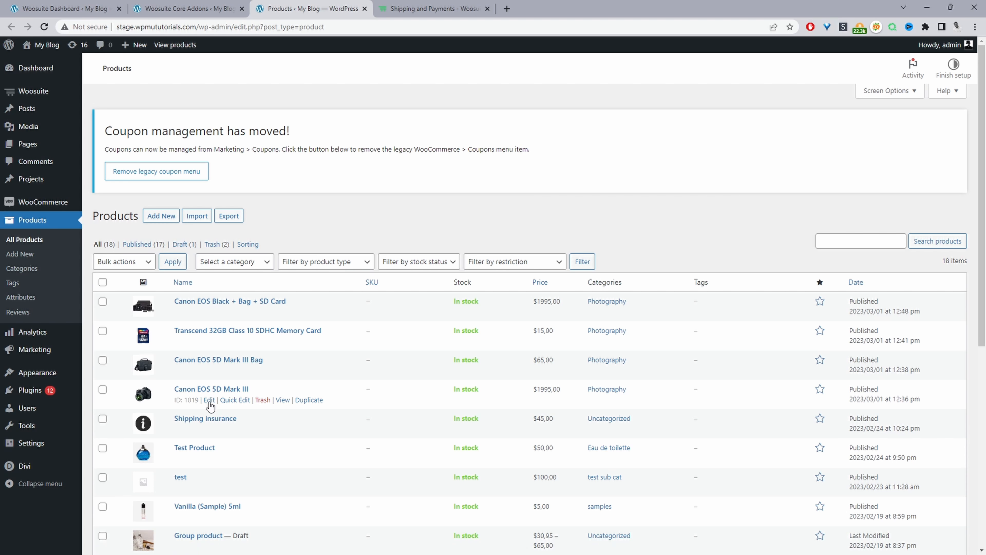
{"action": "left_click", "coordinate": [209, 400]}
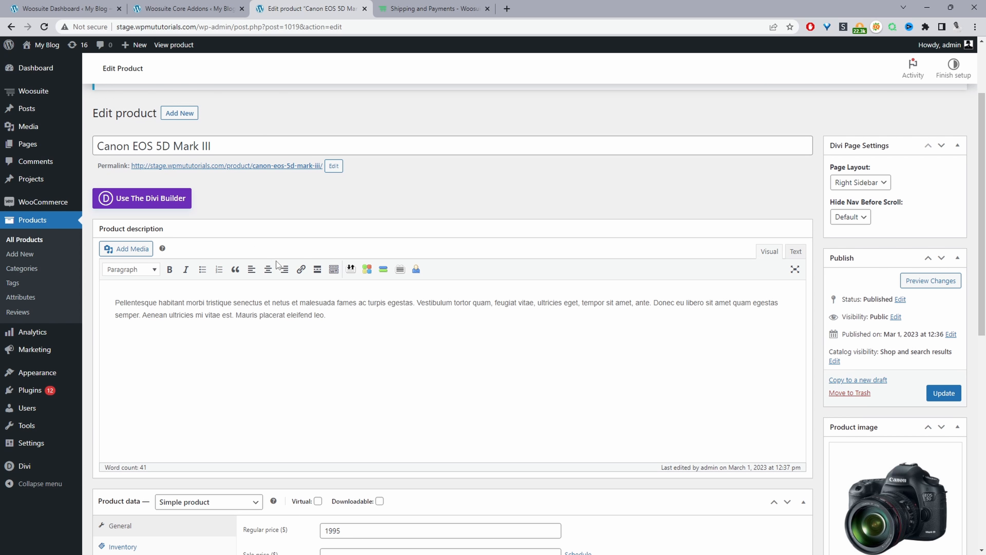
Add a Payment Gateways restriction to the Canon EOS 5D Mark III's product data.
{"action": "scroll", "coordinate": [295, 264], "scroll_direction": "down", "scroll_amount": 5}
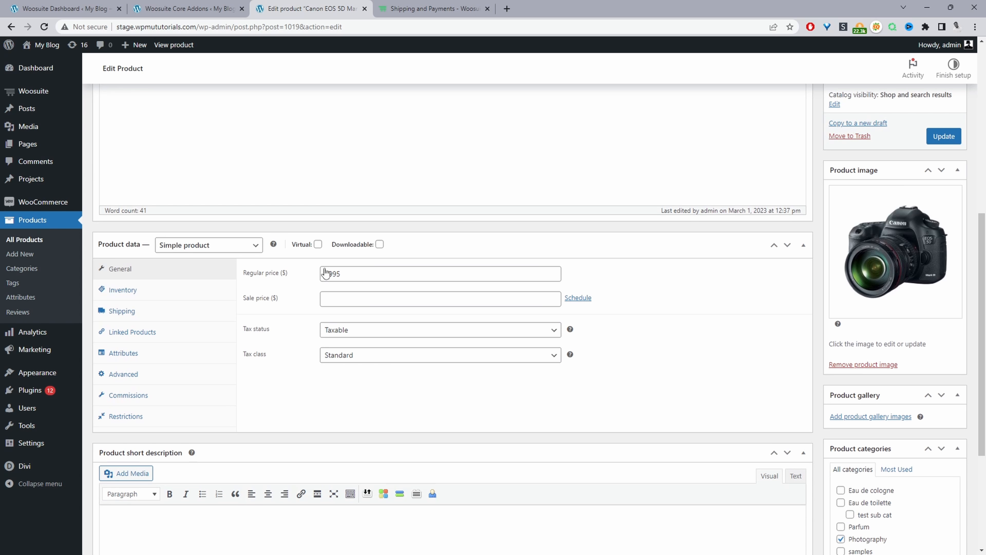
{"action": "left_click", "coordinate": [131, 418]}
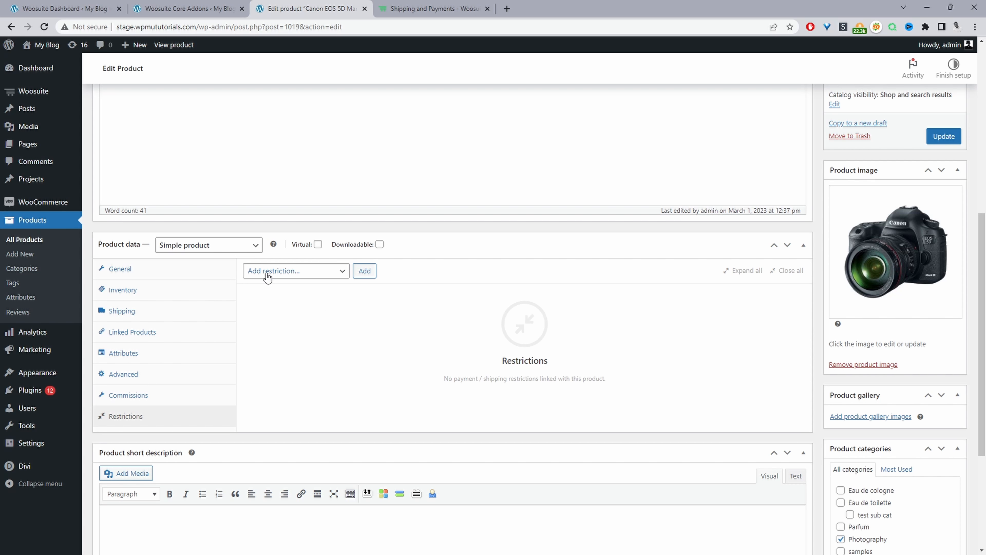
{"action": "left_click", "coordinate": [279, 272]}
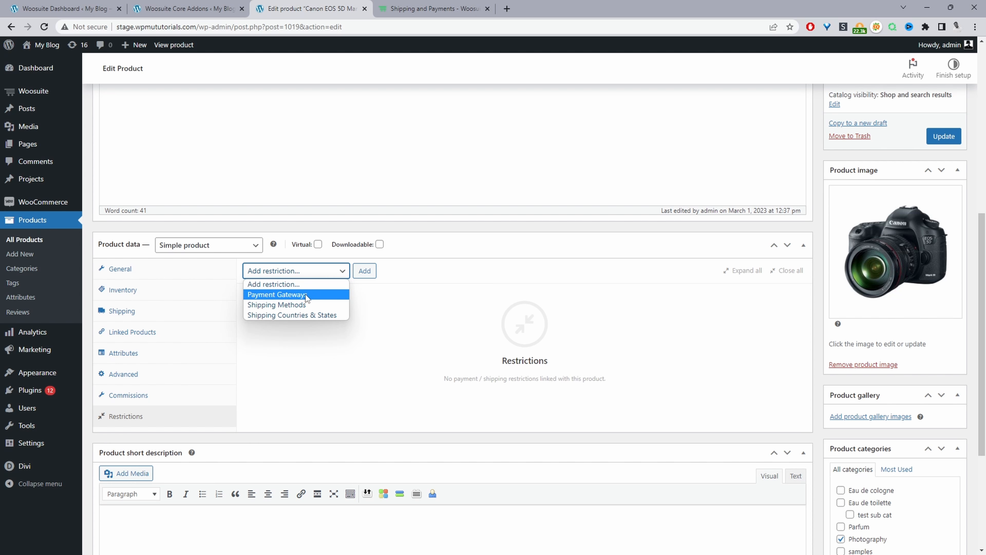
{"action": "left_click", "coordinate": [305, 294]}
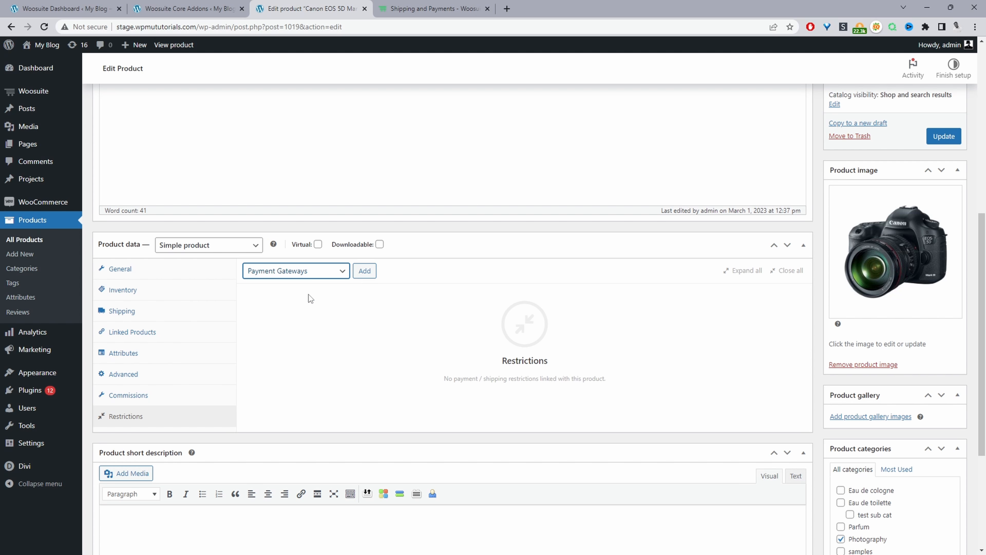
{"action": "left_click", "coordinate": [364, 272]}
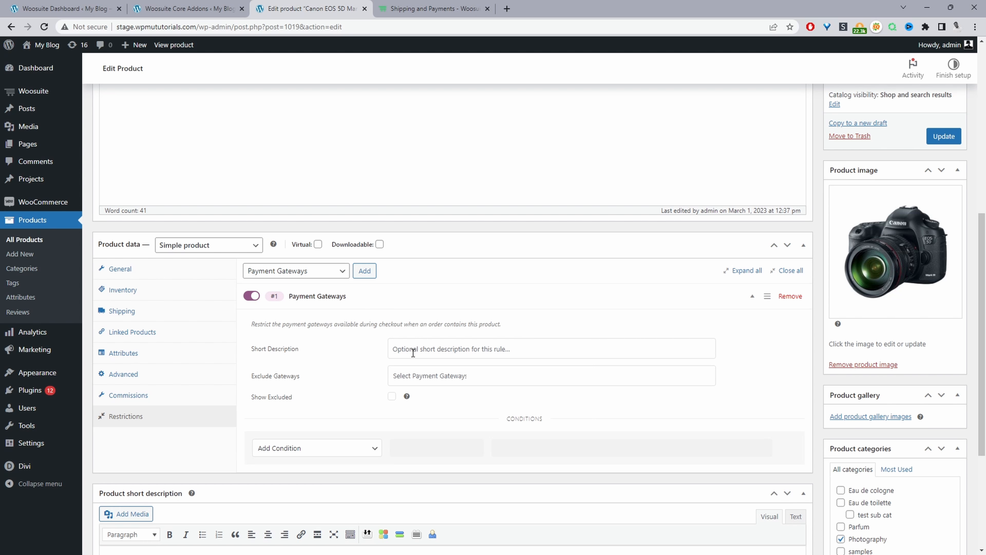
Describe the restriction as "Disable direct bank transfer" and exclude the Direct bank transfer gateway.
{"action": "left_click", "coordinate": [413, 352]}
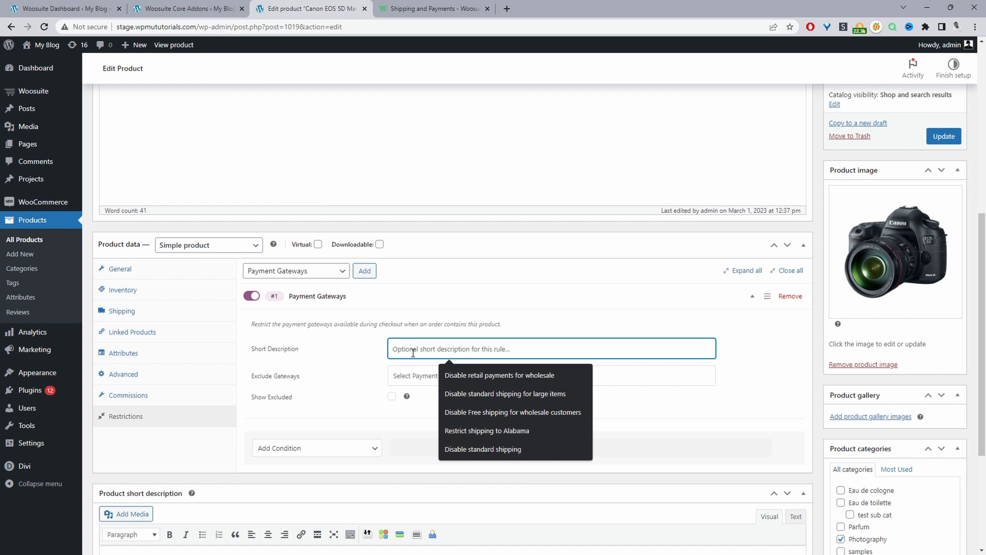
{"action": "type", "text": "Disable direct bank transfer"}
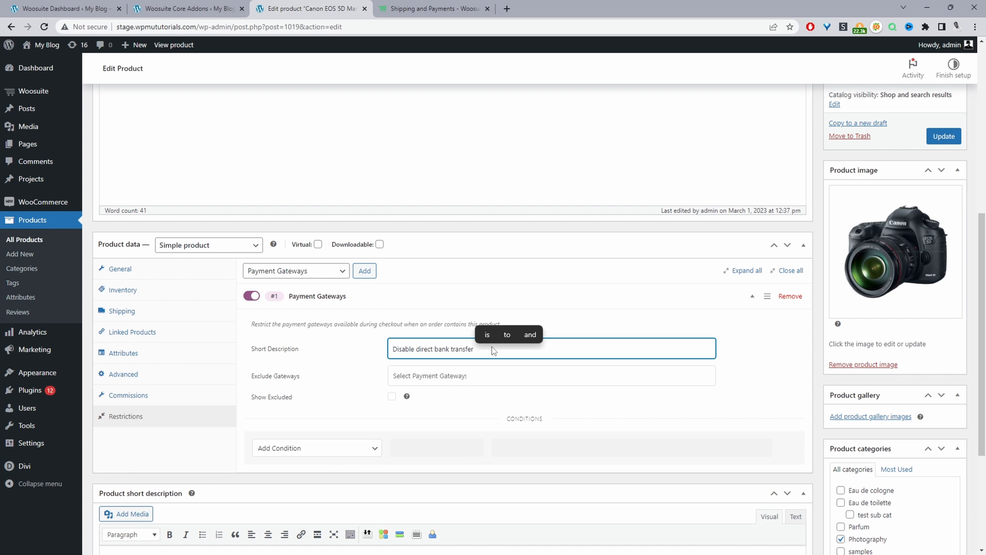
{"action": "left_click", "coordinate": [350, 372]}
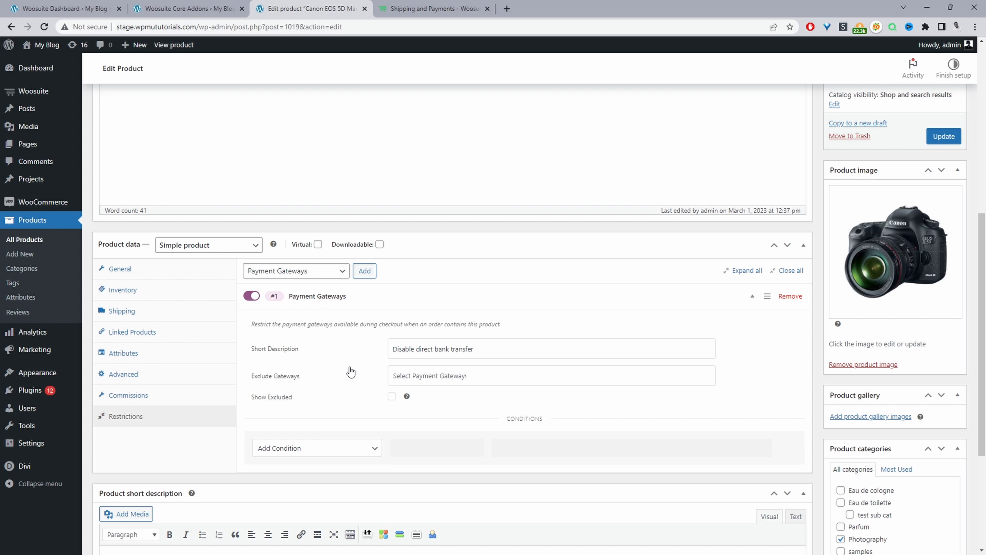
{"action": "left_click", "coordinate": [434, 379]}
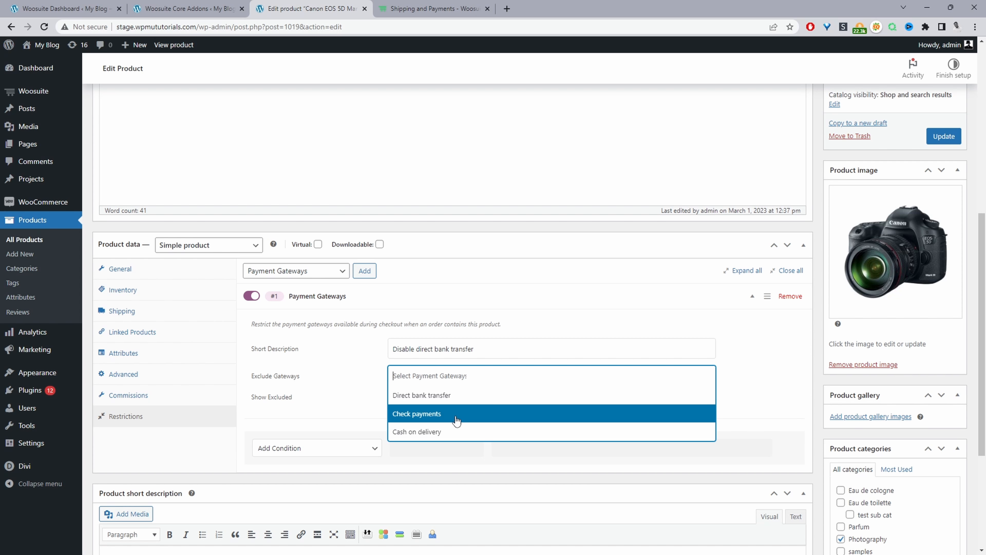
{"action": "left_click", "coordinate": [407, 400]}
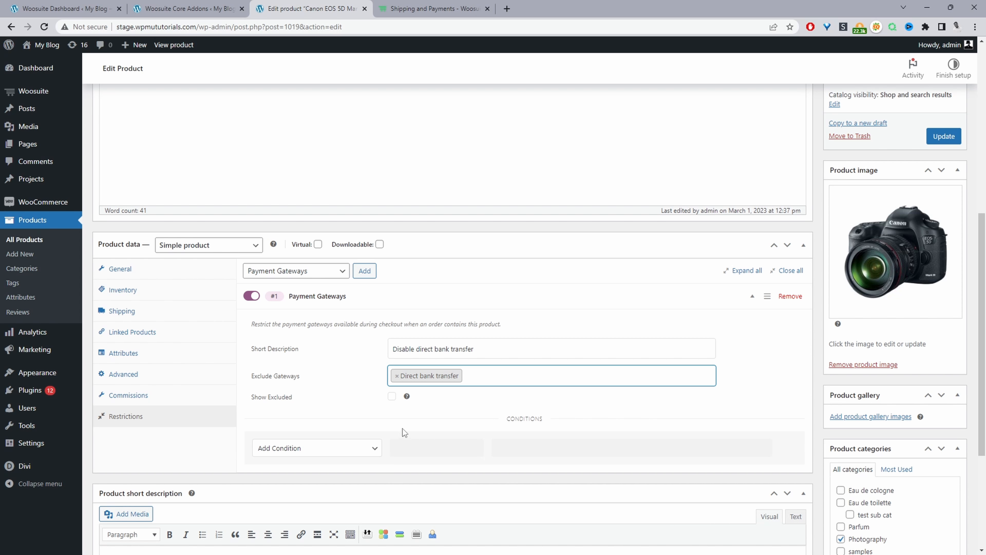
Try the Show Excluded option and its custom notice field on the restriction, and switch the option off again.
{"action": "left_click", "coordinate": [391, 396]}
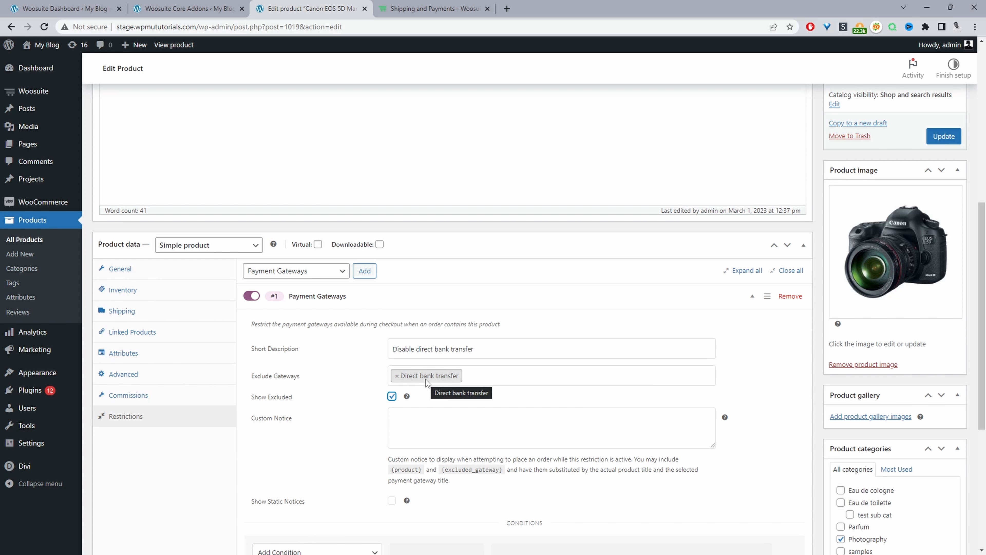
{"action": "left_click", "coordinate": [433, 436]}
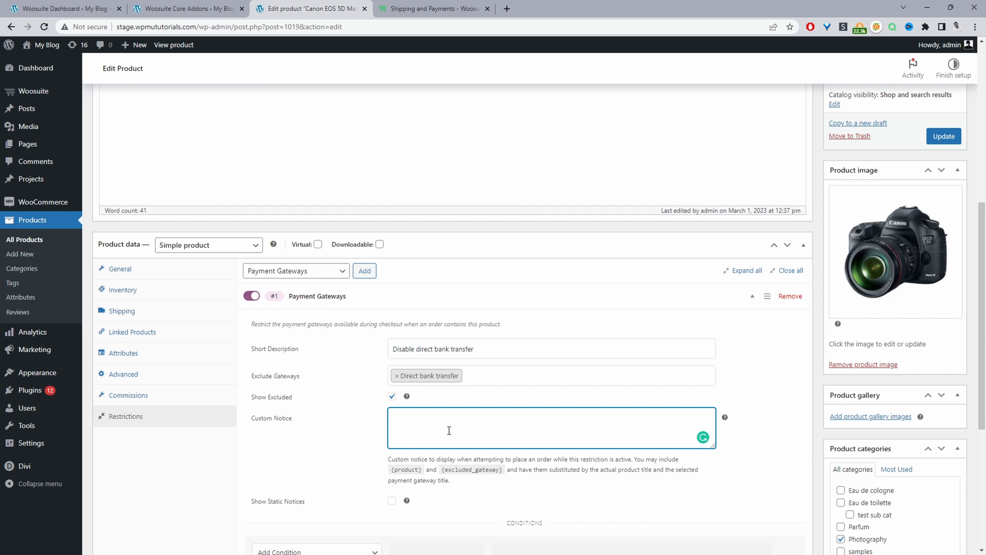
{"action": "left_click", "coordinate": [392, 396]}
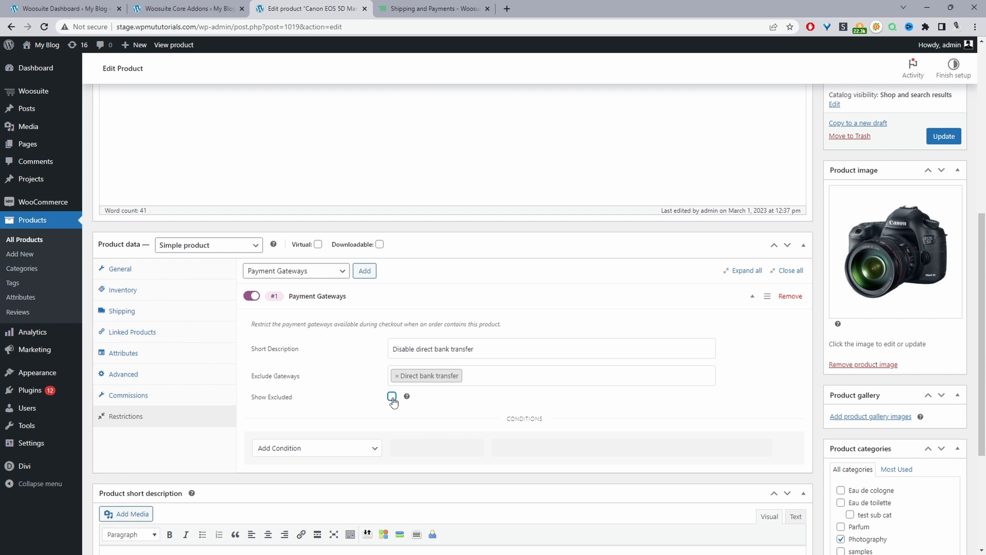
{"action": "left_click", "coordinate": [424, 407]}
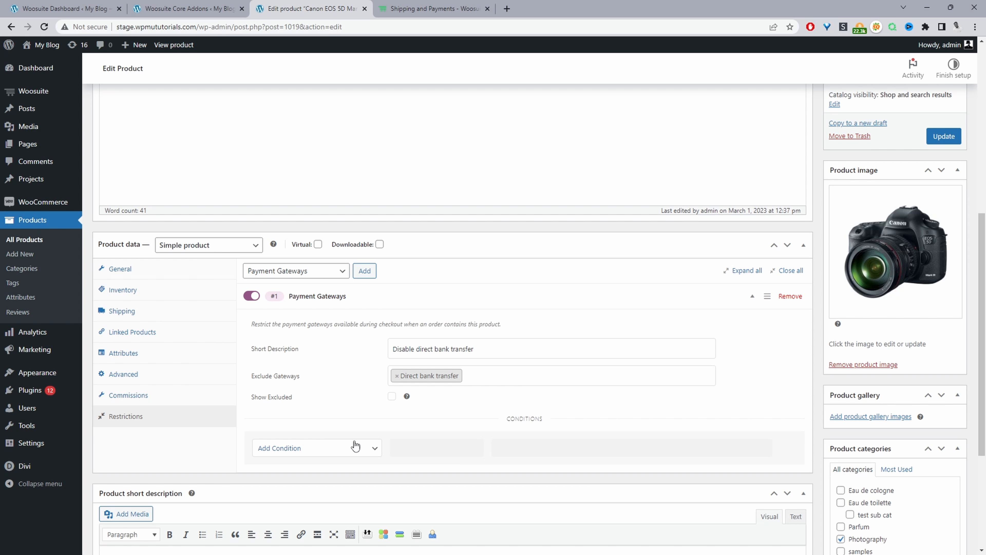
Try a condition on the restriction where Billing Country is Bahamas, and delete that condition again.
{"action": "left_click", "coordinate": [336, 452]}
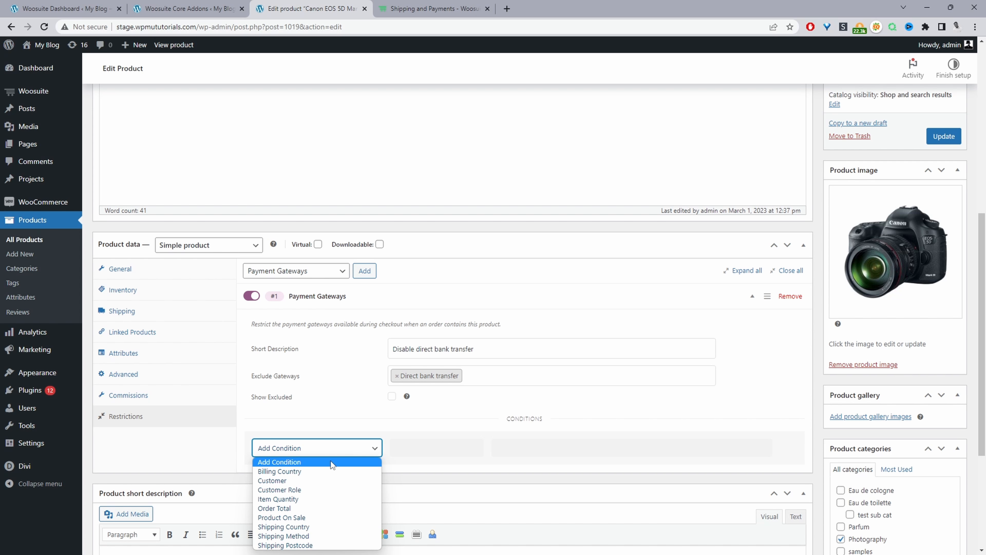
{"action": "left_click", "coordinate": [325, 471]}
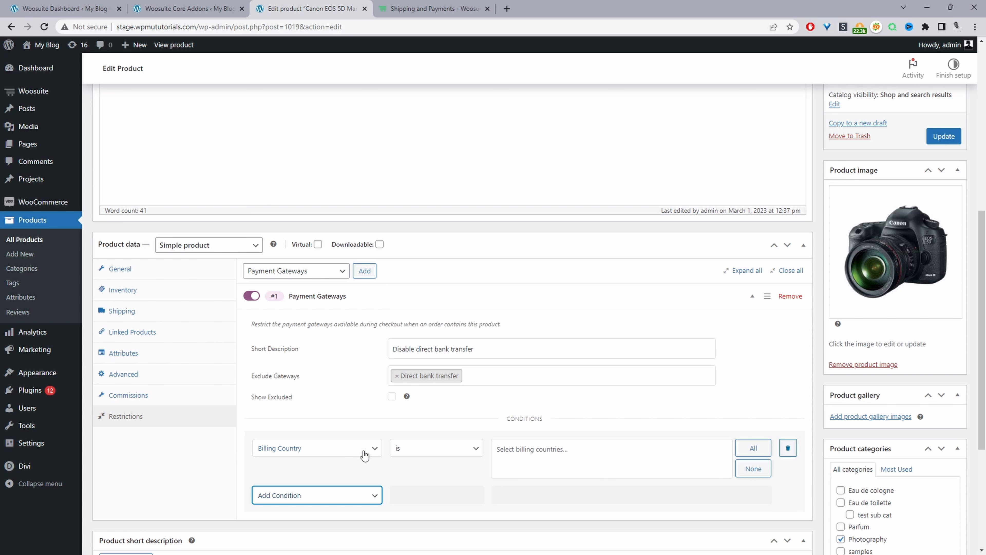
{"action": "left_click", "coordinate": [501, 451]}
{"action": "scroll", "coordinate": [551, 384], "scroll_direction": "down", "scroll_amount": 5}
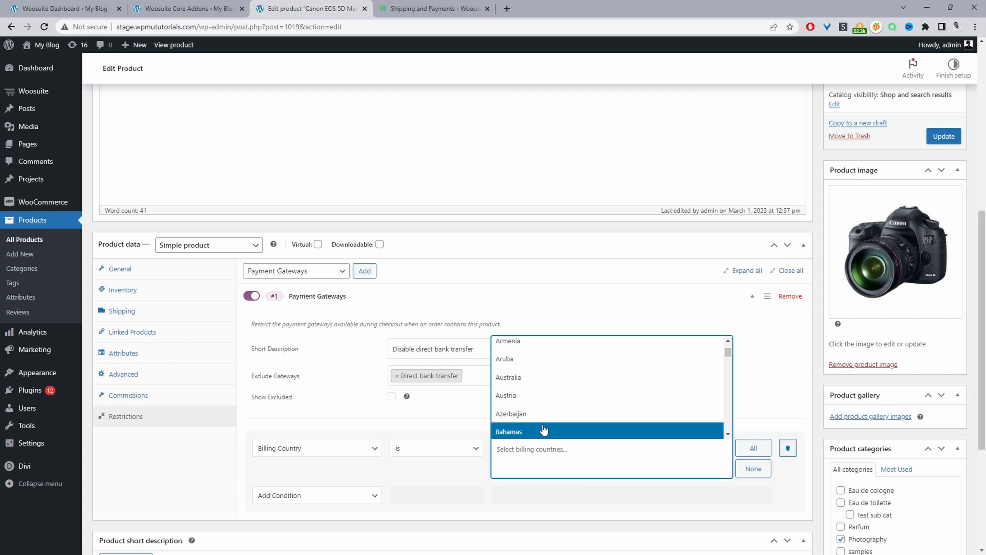
{"action": "left_click", "coordinate": [547, 430]}
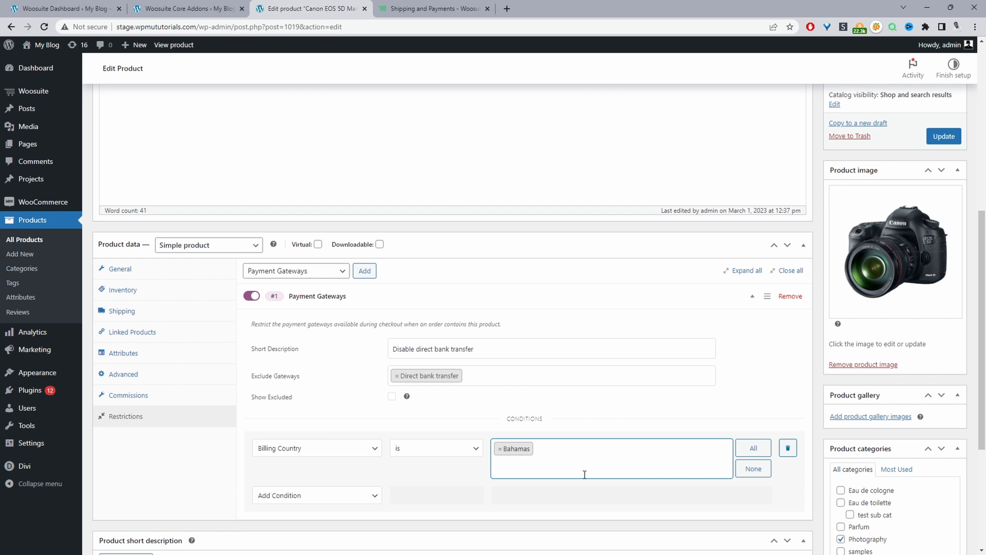
{"action": "left_click", "coordinate": [551, 457]}
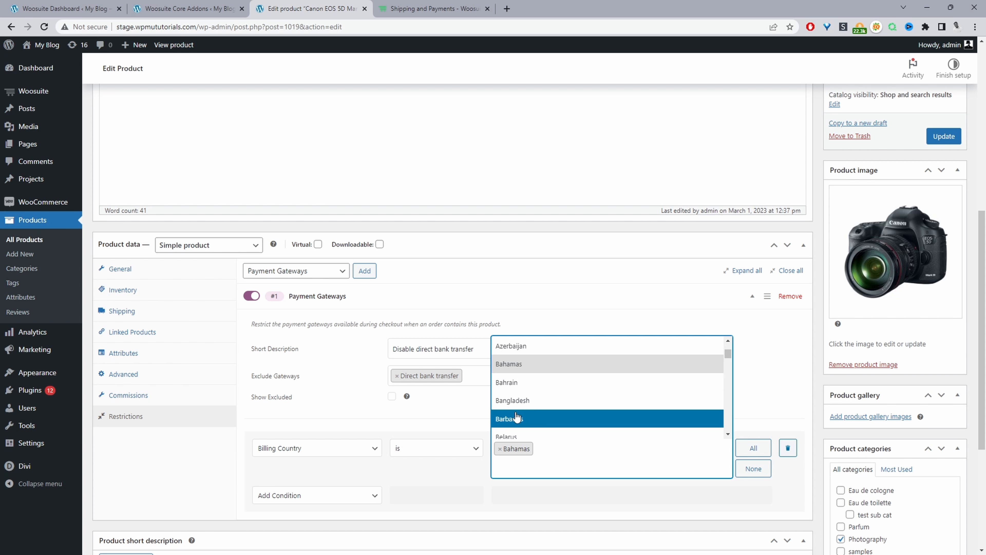
{"action": "left_click", "coordinate": [340, 455]}
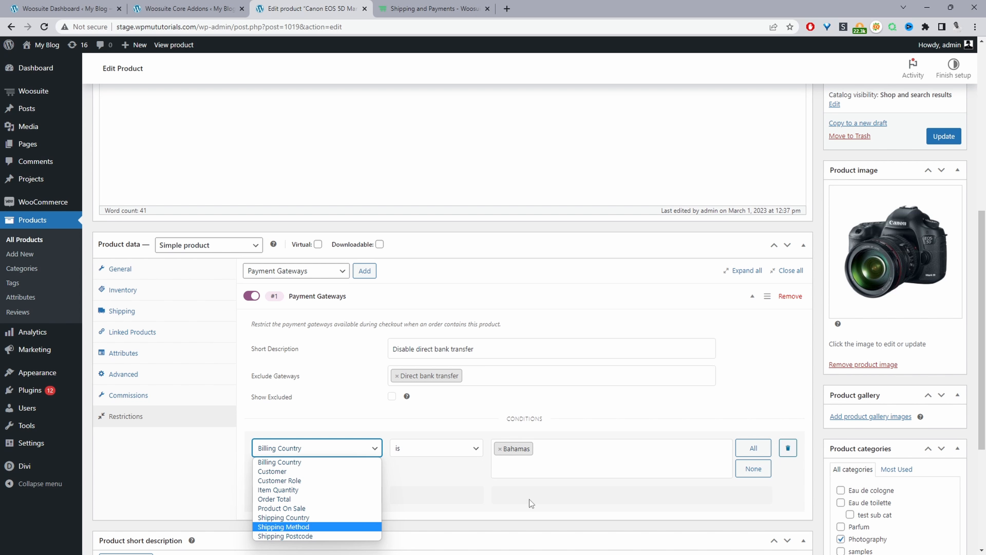
{"action": "left_click", "coordinate": [787, 449]}
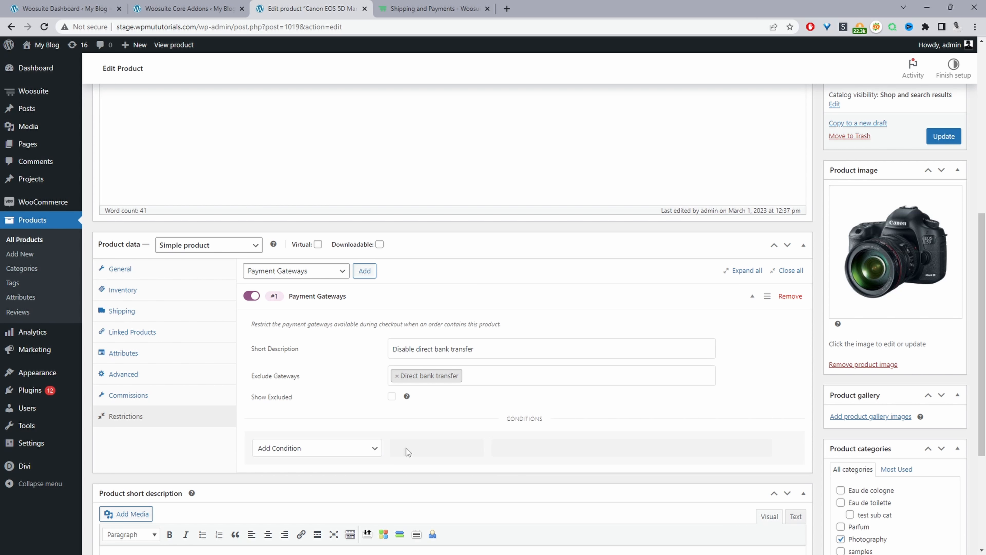
Update the product to save the restriction and open its store page in a new tab.
{"action": "scroll", "coordinate": [816, 338], "scroll_direction": "up", "scroll_amount": 4}
{"action": "left_click", "coordinate": [943, 290]}
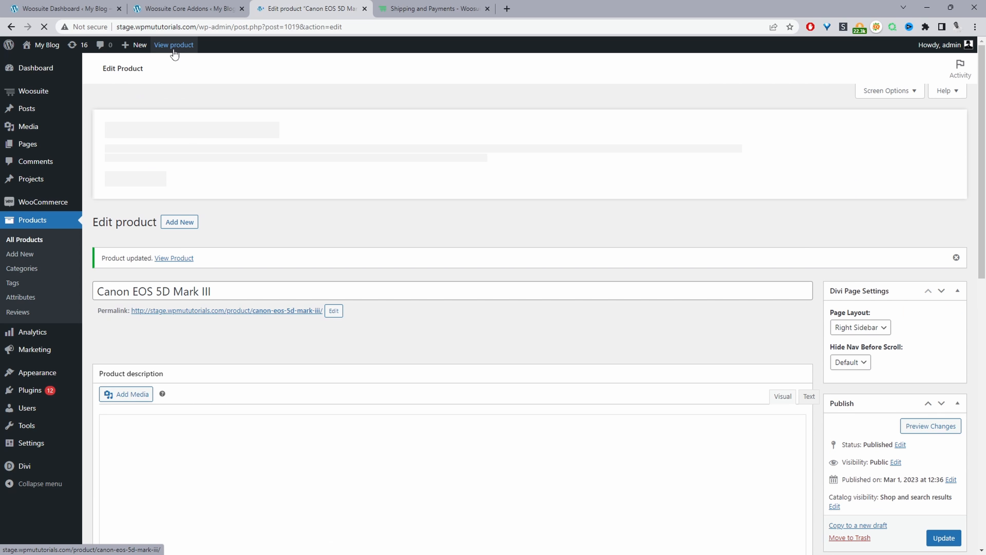
{"action": "left_click", "coordinate": [183, 47], "text": "ctrl"}
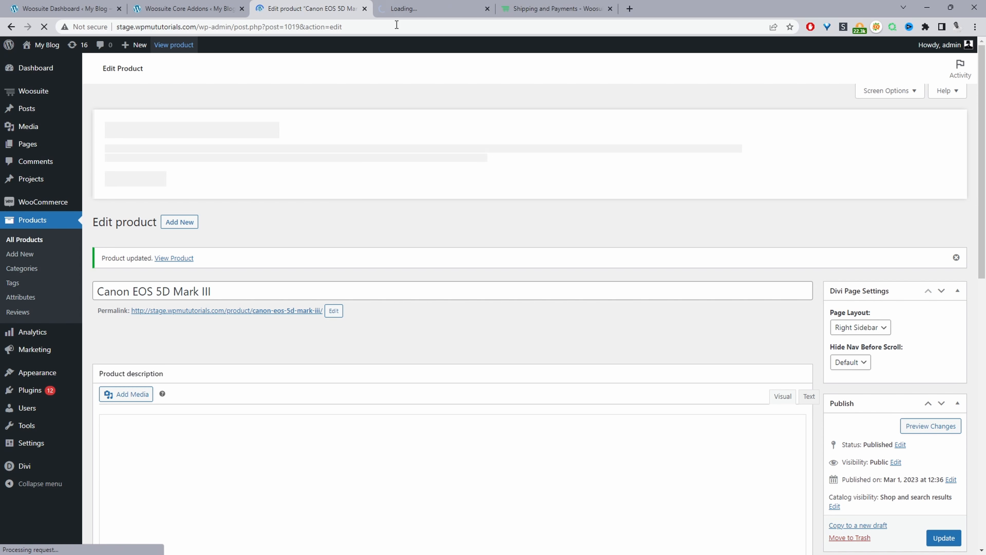
{"action": "left_click", "coordinate": [431, 8]}
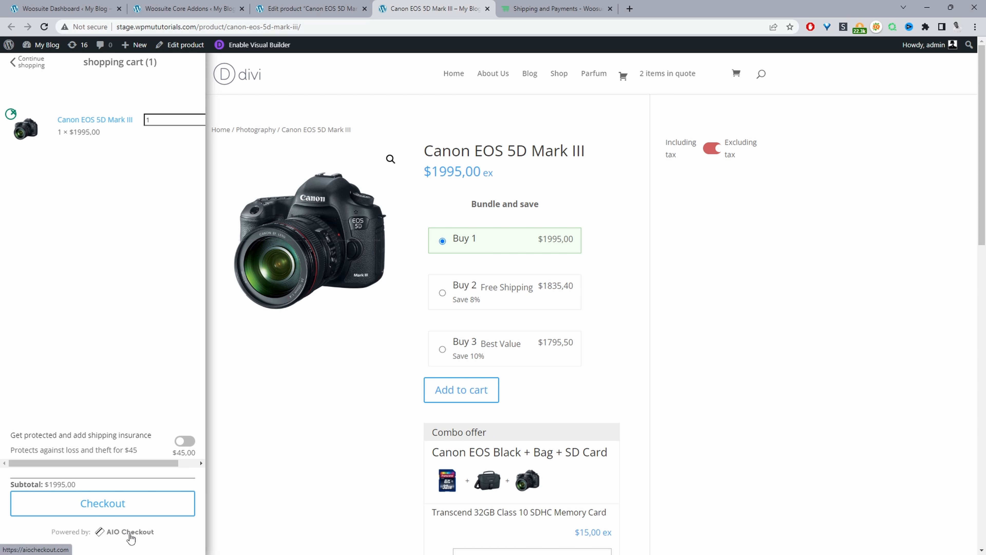
Proceed from the shopping cart to step 2 of the checkout to check the payment methods offered for the camera.
{"action": "left_click_drag", "start_coordinate": [89, 449], "coordinate": [28, 434]}
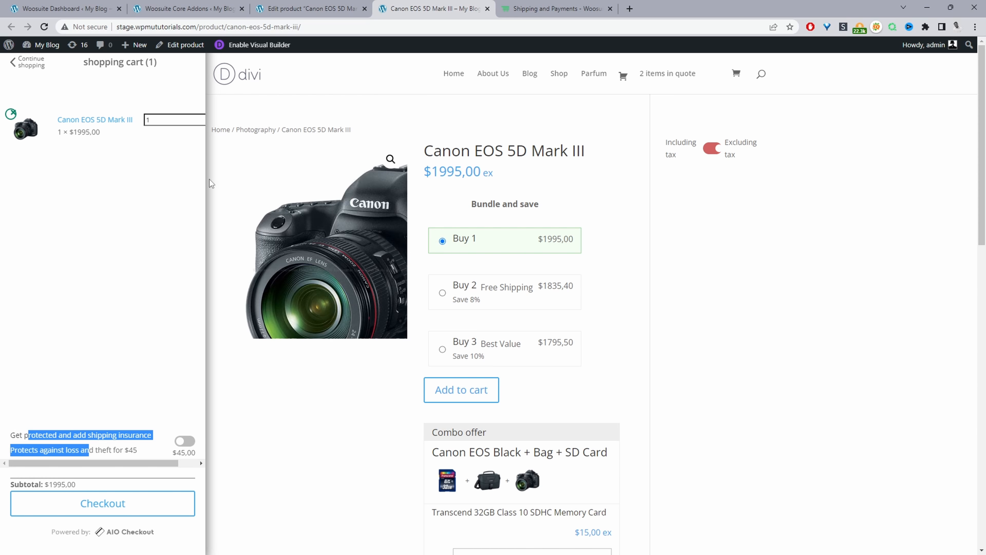
{"action": "left_click", "coordinate": [110, 505]}
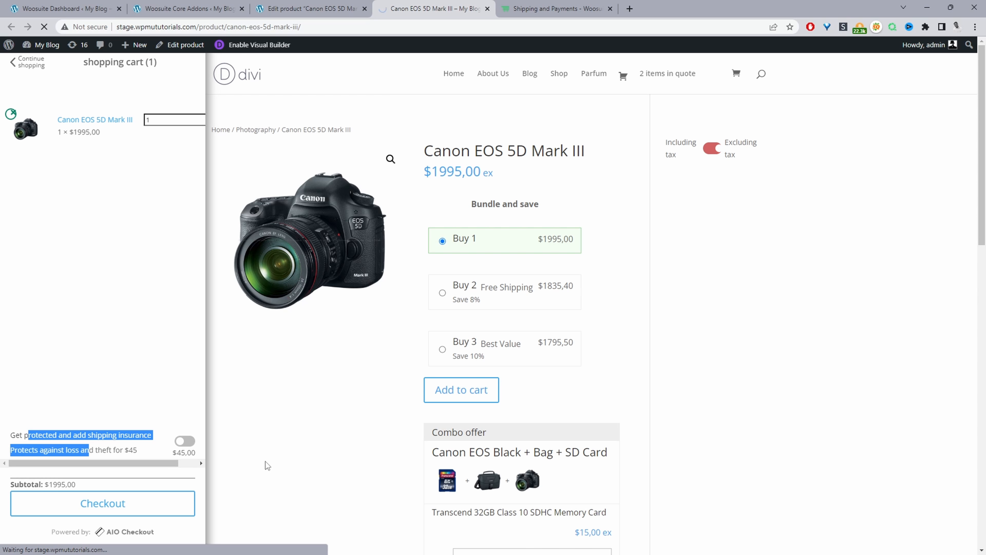
{"action": "scroll", "coordinate": [275, 464], "scroll_direction": "down", "scroll_amount": 3}
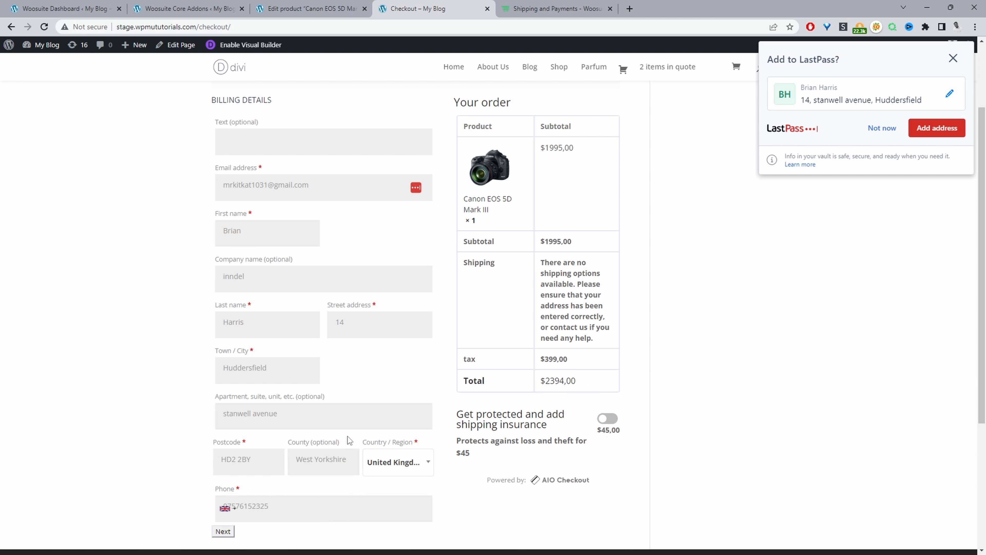
{"action": "left_click", "coordinate": [223, 531]}
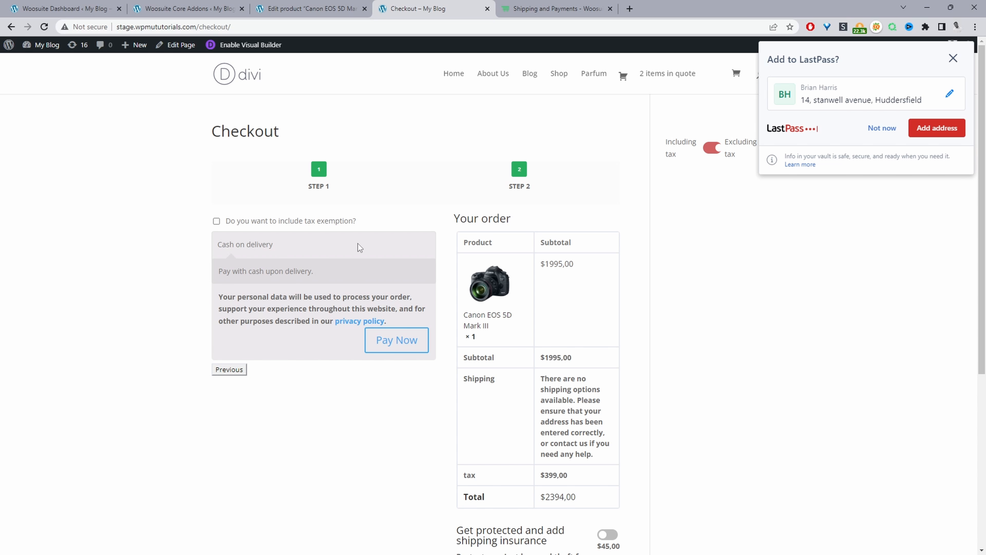
Remove the "Disable direct bank transfer" restriction from the Canon EOS 5D Mark III and update the product.
{"action": "left_click", "coordinate": [313, 8]}
{"action": "scroll", "coordinate": [403, 334], "scroll_direction": "down", "scroll_amount": 10}
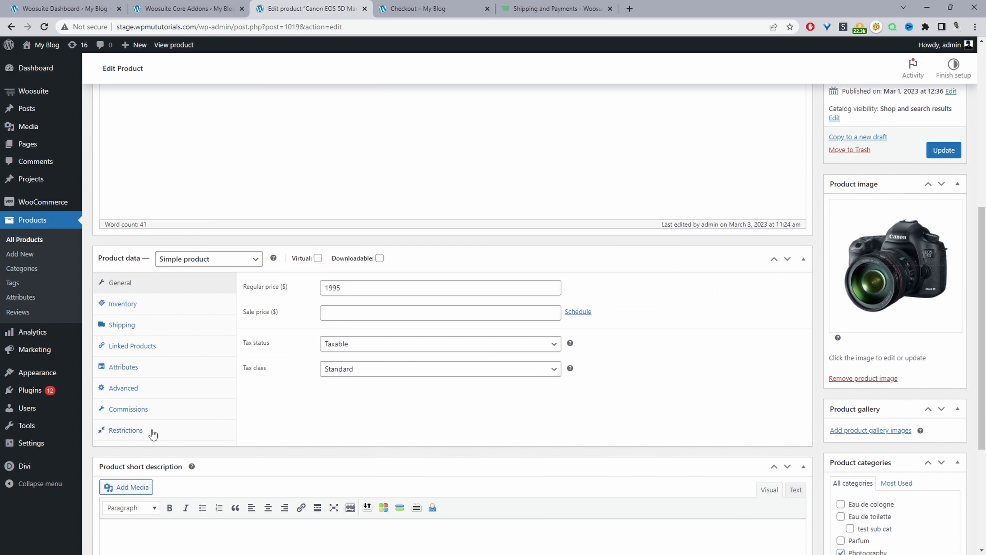
{"action": "left_click", "coordinate": [98, 427]}
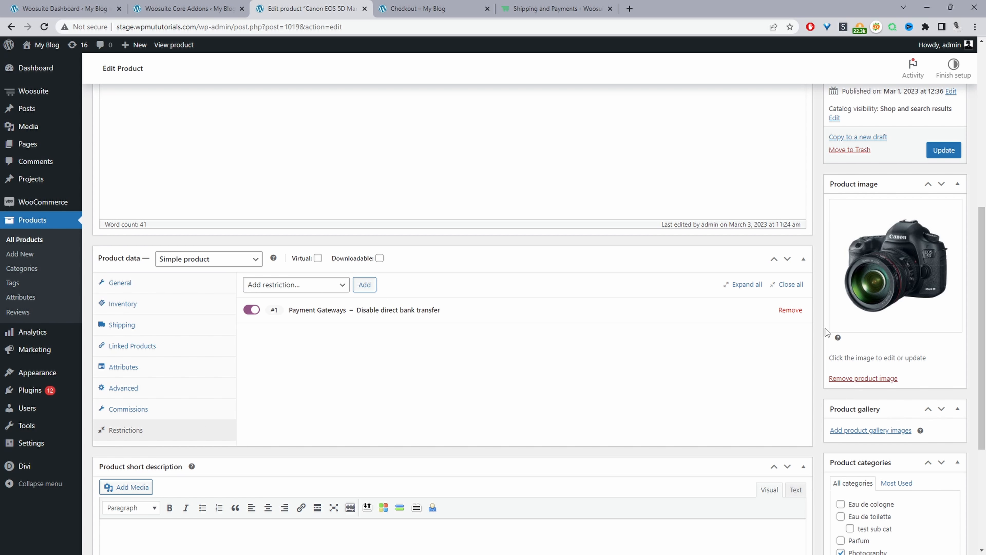
{"action": "left_click", "coordinate": [792, 311]}
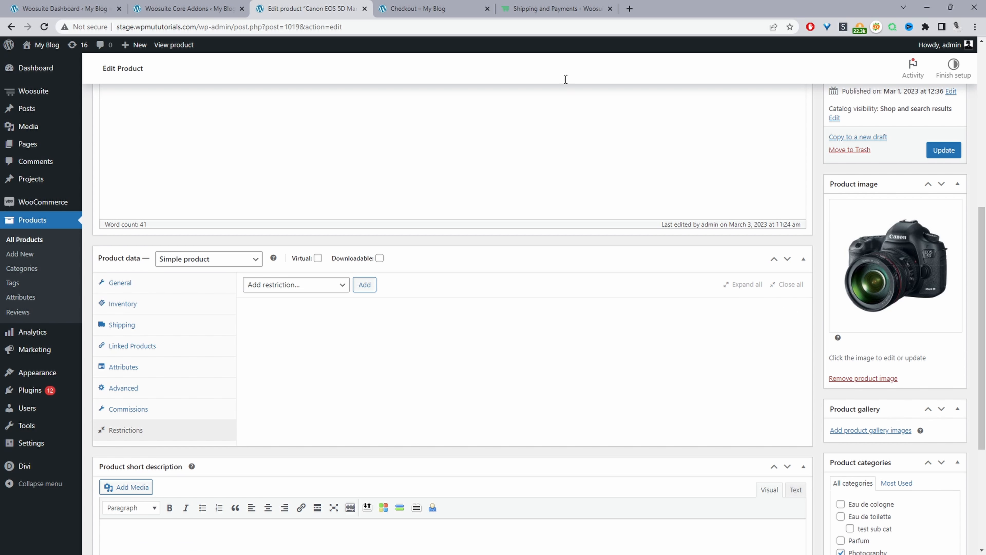
{"action": "left_click", "coordinate": [929, 153]}
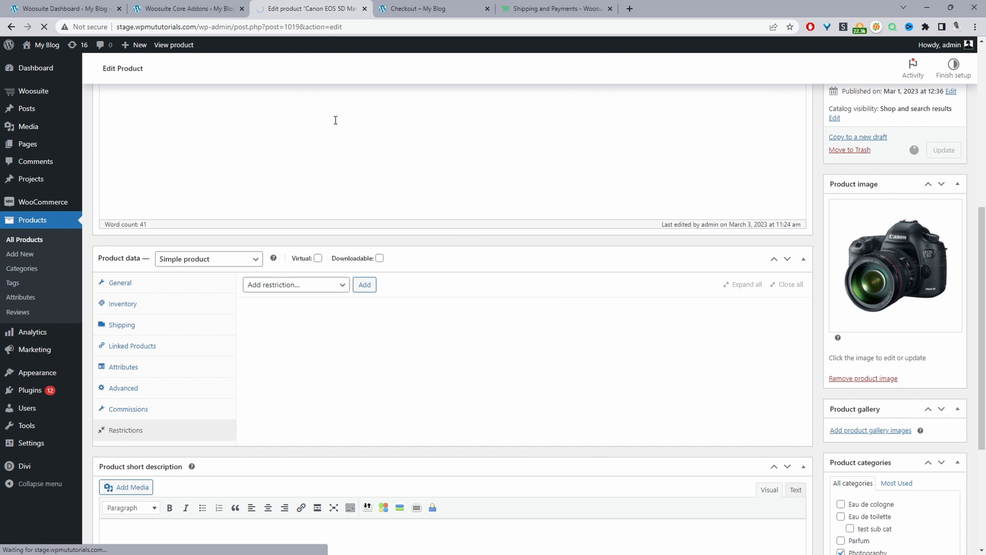
Reload the checkout page, advance to step 2 and choose Direct bank transfer as the payment method.
{"action": "key", "text": "ctrl+Tab"}
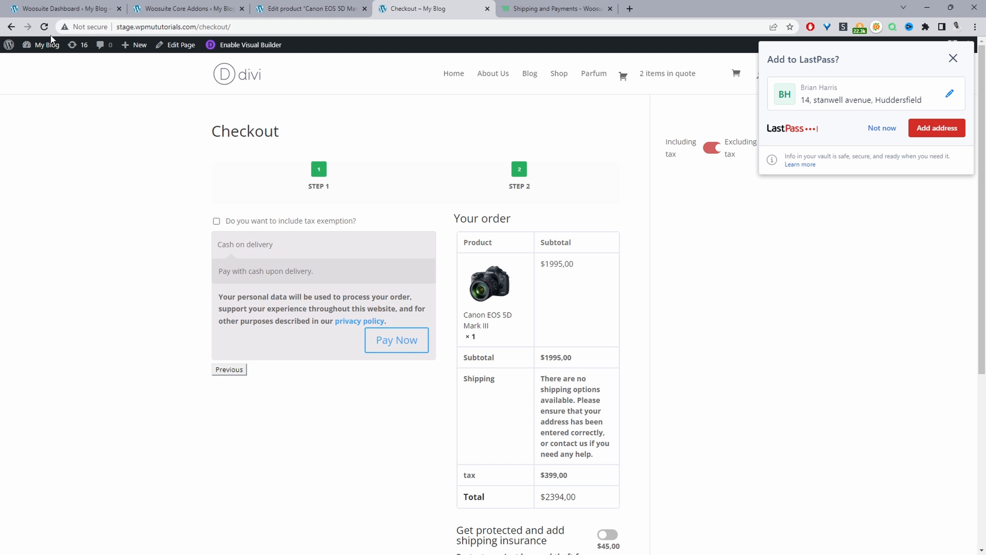
{"action": "left_click", "coordinate": [44, 26]}
{"action": "scroll", "coordinate": [350, 272], "scroll_direction": "down", "scroll_amount": 10}
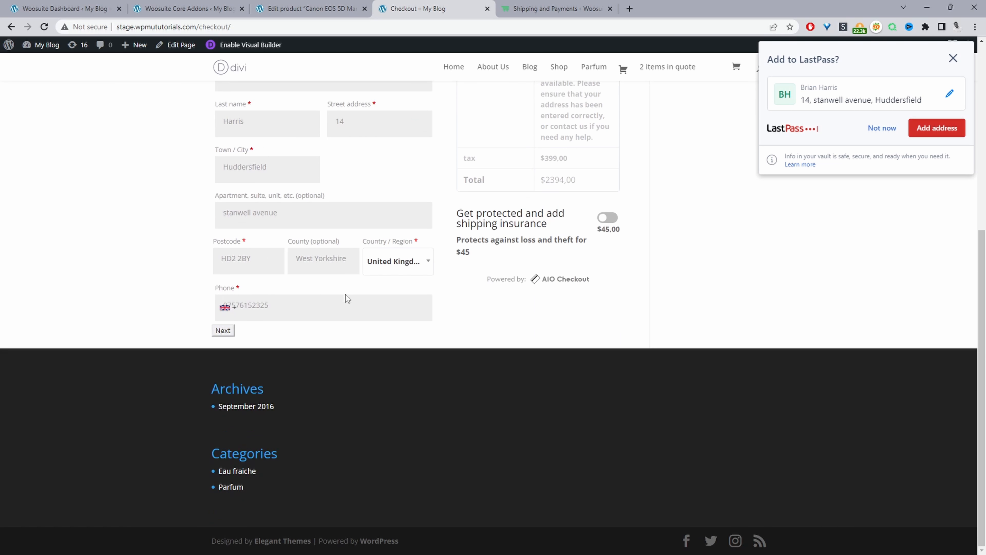
{"action": "left_click", "coordinate": [220, 330]}
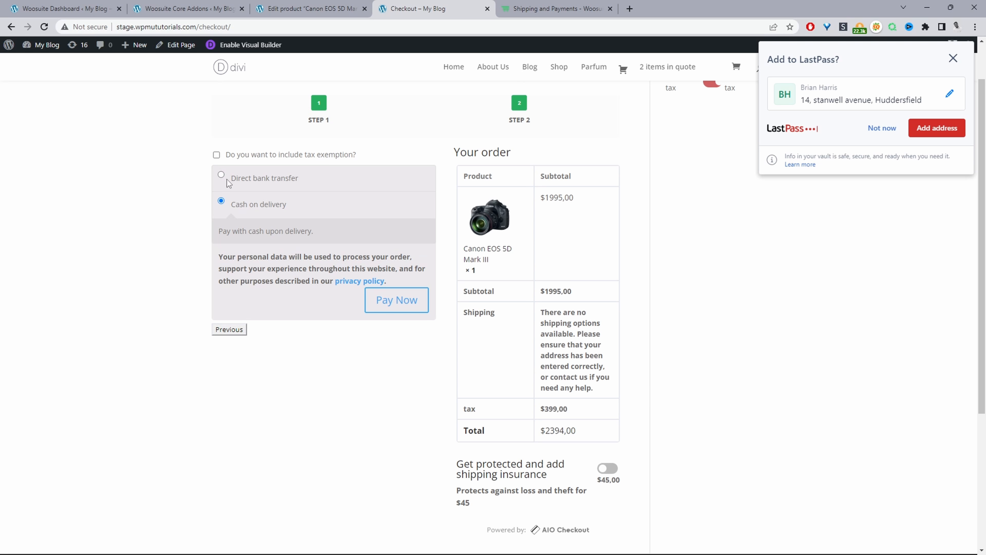
{"action": "left_click", "coordinate": [226, 179]}
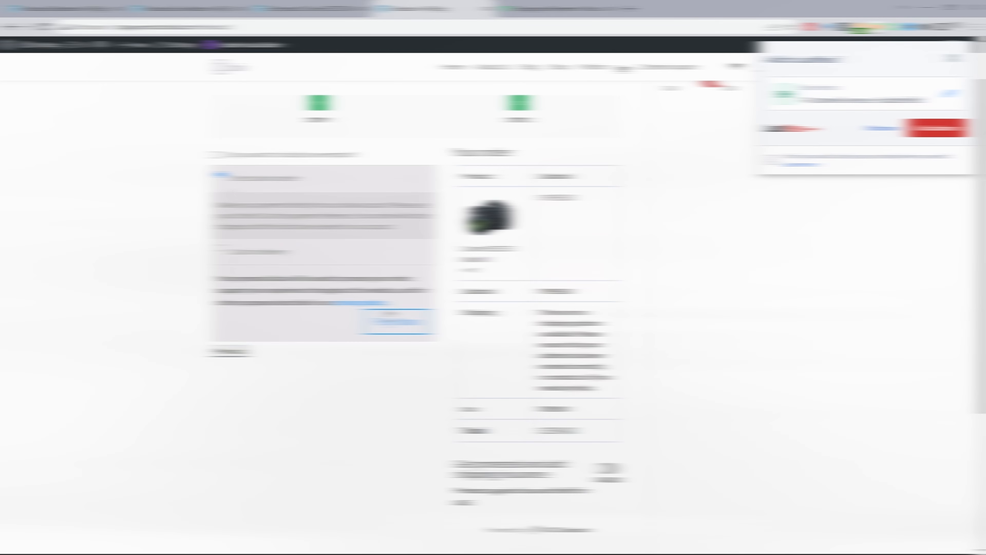